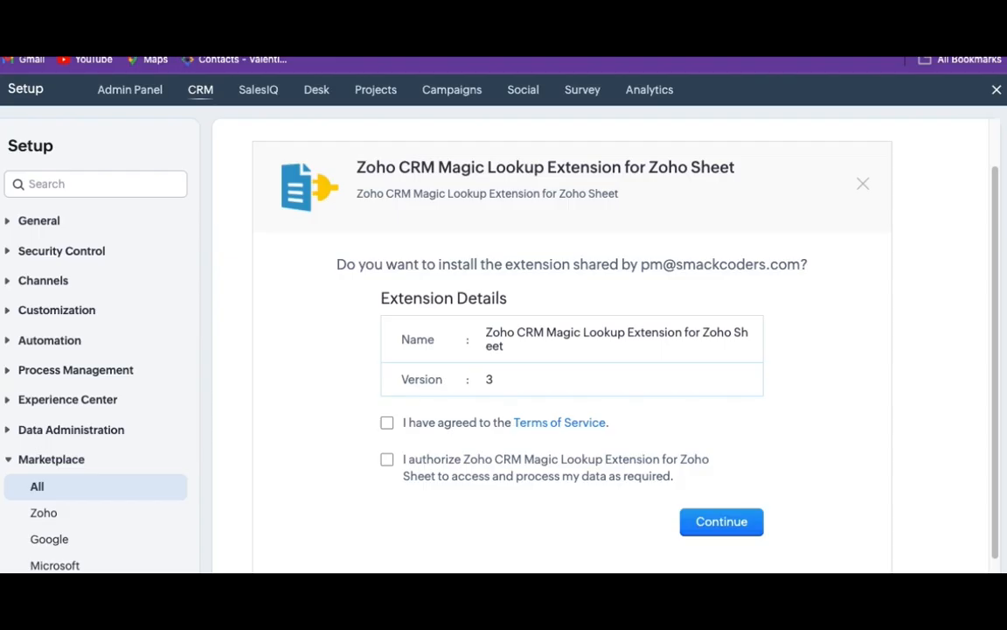
- Accept the terms of service, authorize data access, and install the Zoho CRM Magic Lookup Extension for Zoho Sheet
click(386, 422)
click(388, 459)
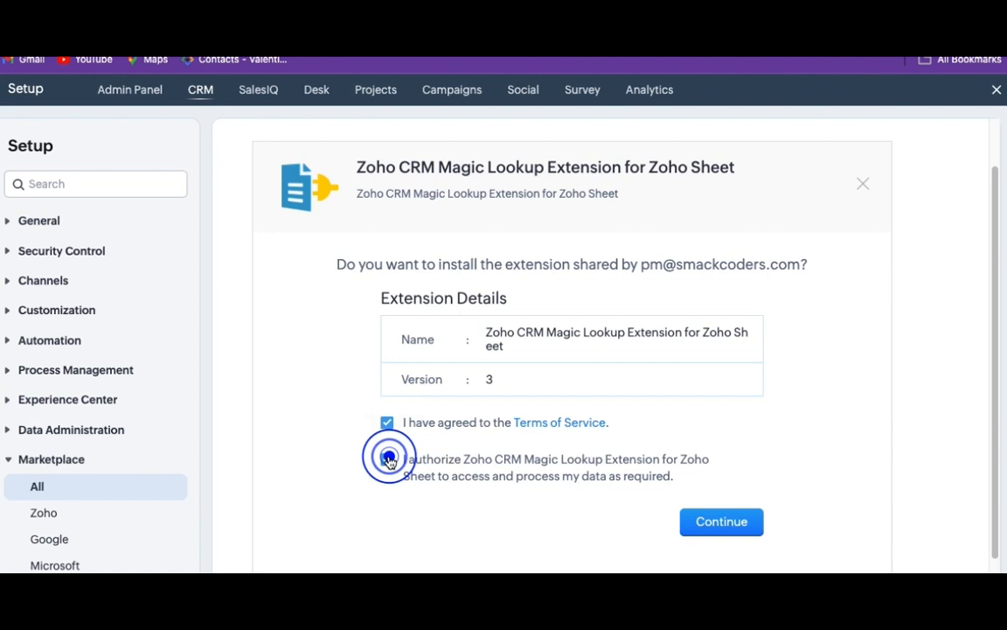
click(697, 522)
click(722, 492)
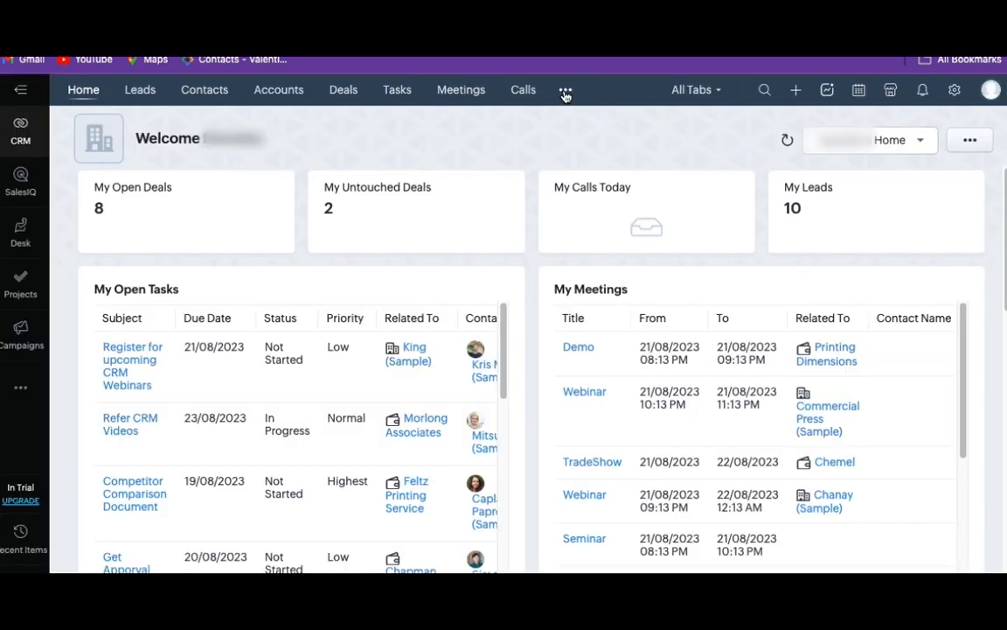
- Find the ZohoSheets Lookup module among the CRM modules and open it
click(566, 91)
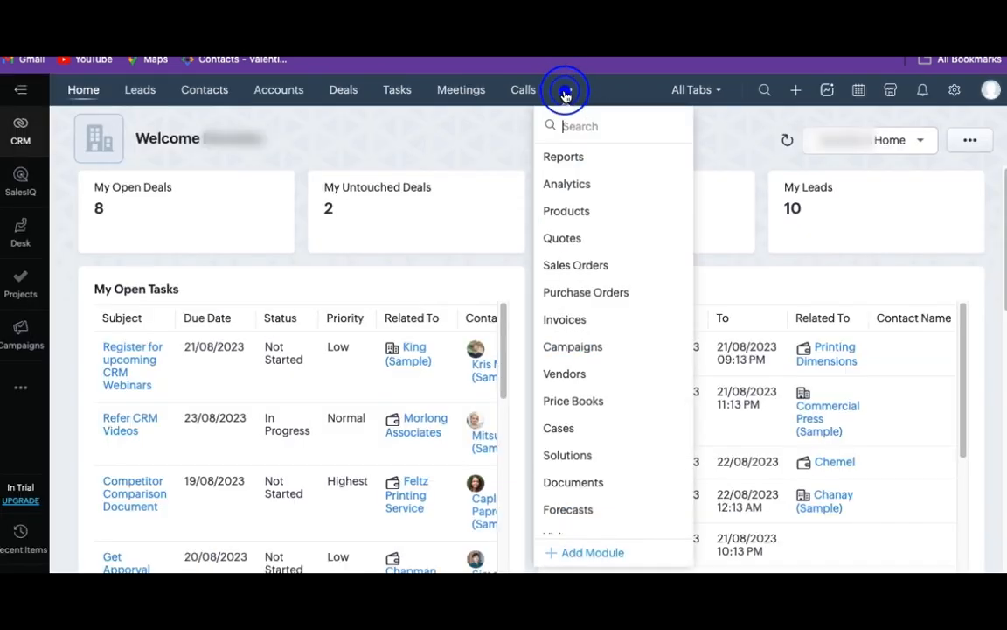
click(569, 118)
text(Z)
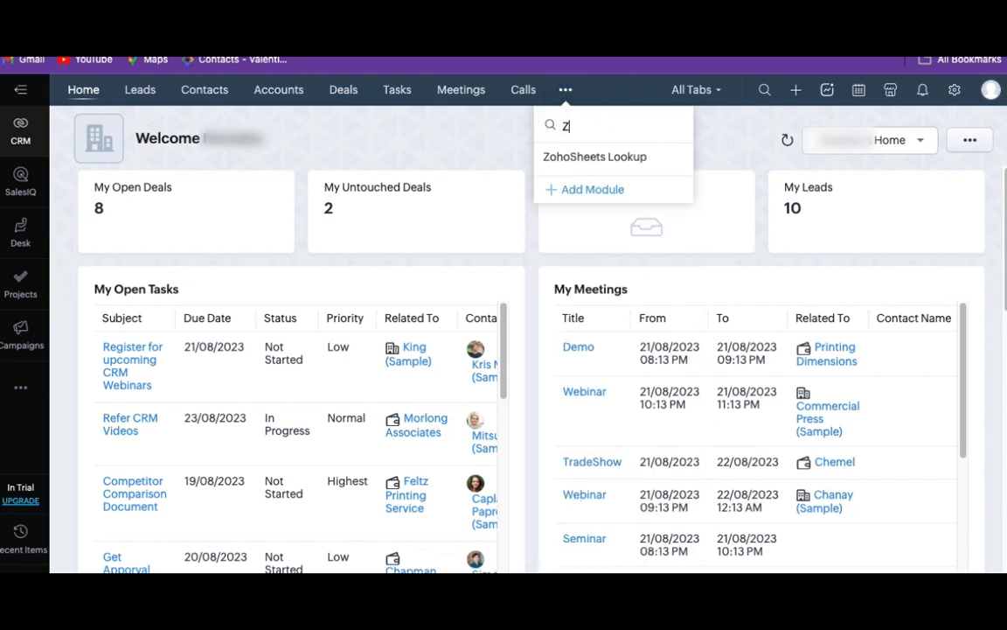
click(586, 163)
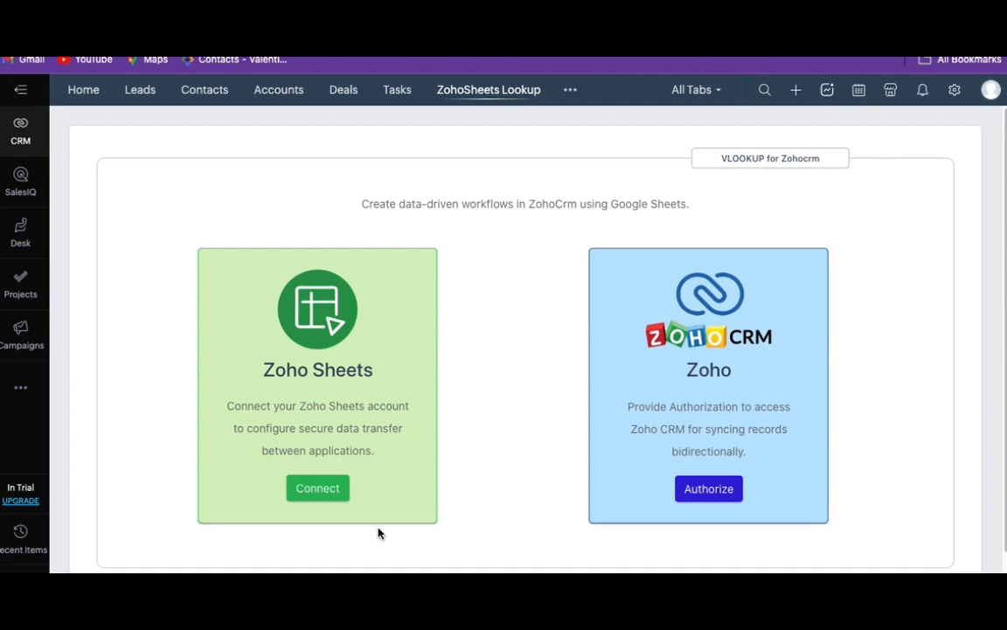
- Connect the Zoho Sheets account and authorize Zoho CRM access, accepting the requested permissions
click(319, 489)
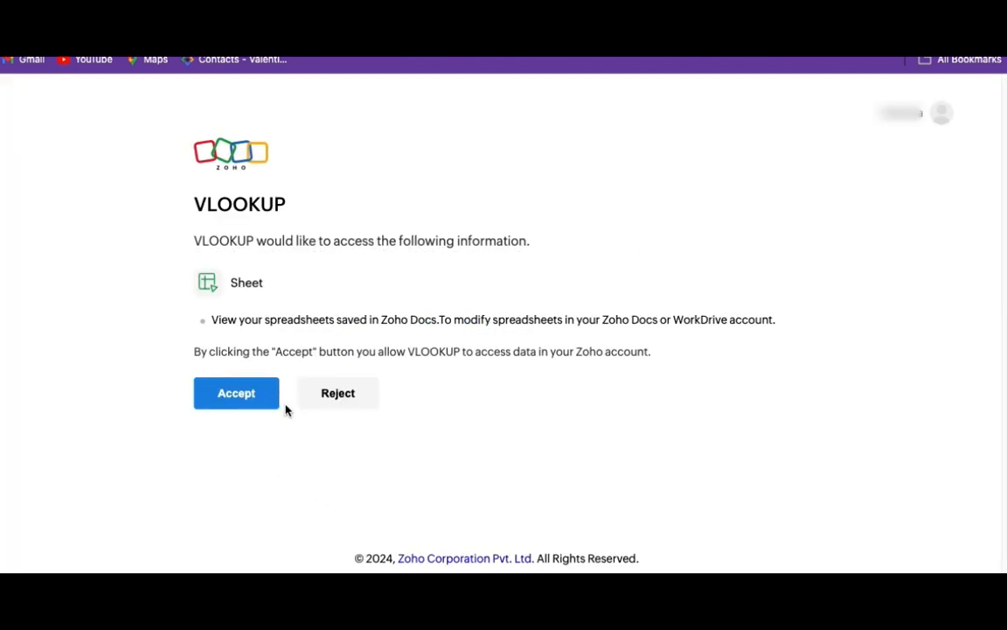
click(240, 399)
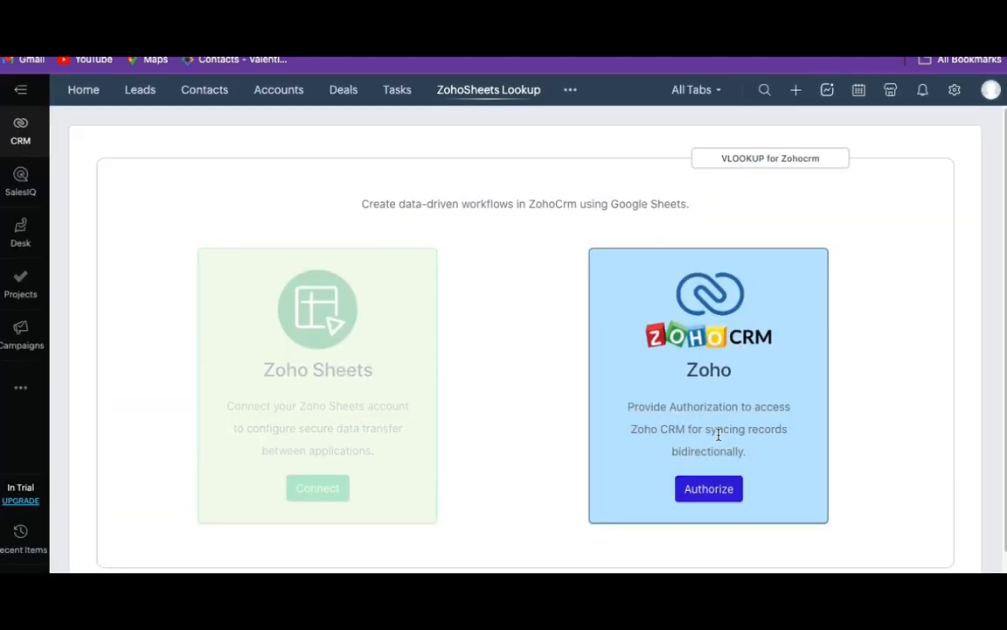
click(710, 497)
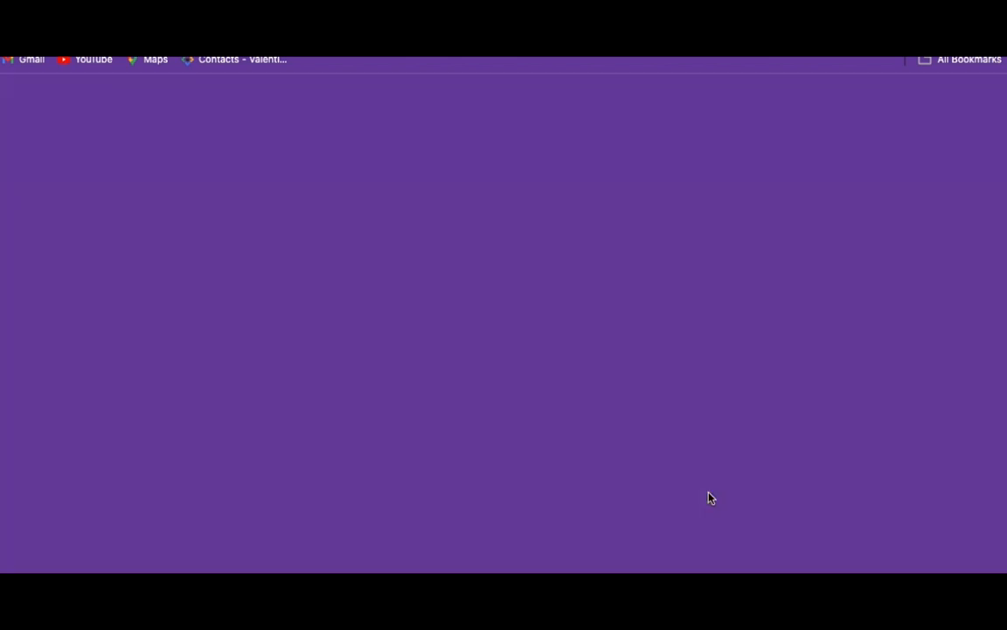
click(229, 534)
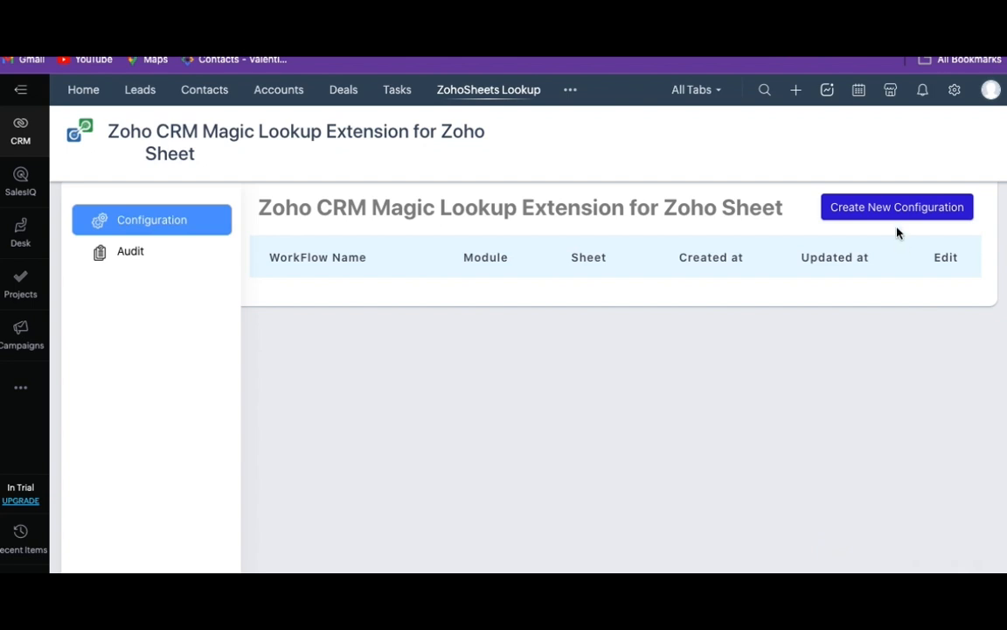
- Create a new lookup configuration named "Update Contact Owner" for the Contacts module
click(879, 208)
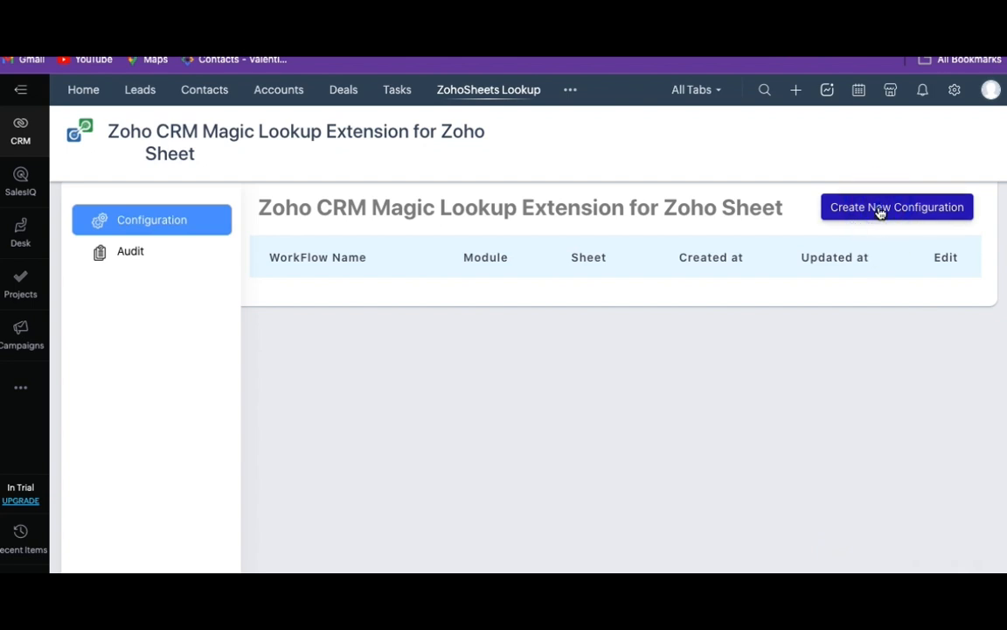
text(U)
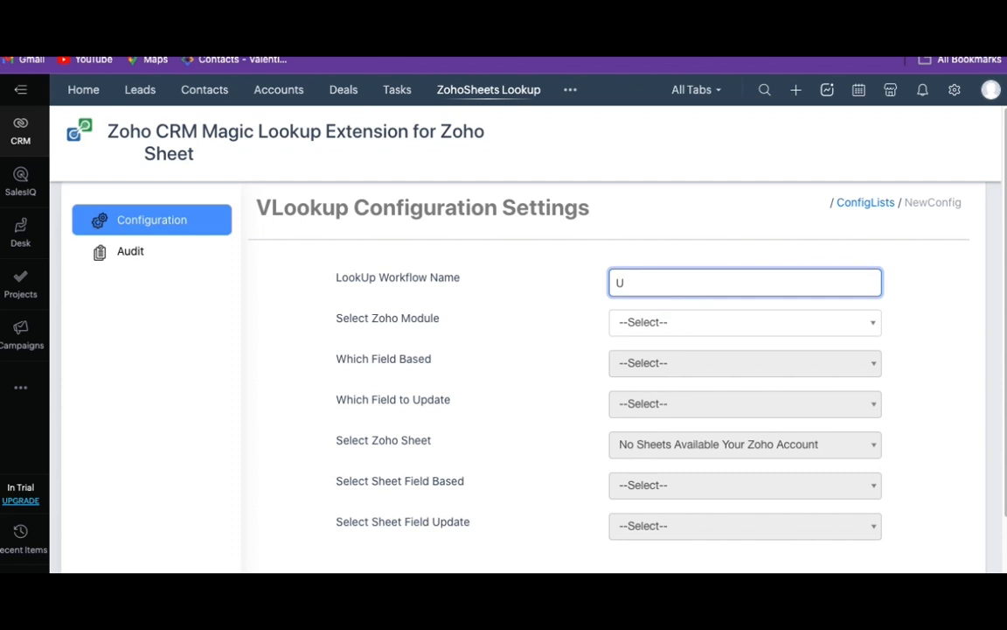
text(pdate Contact Owner)
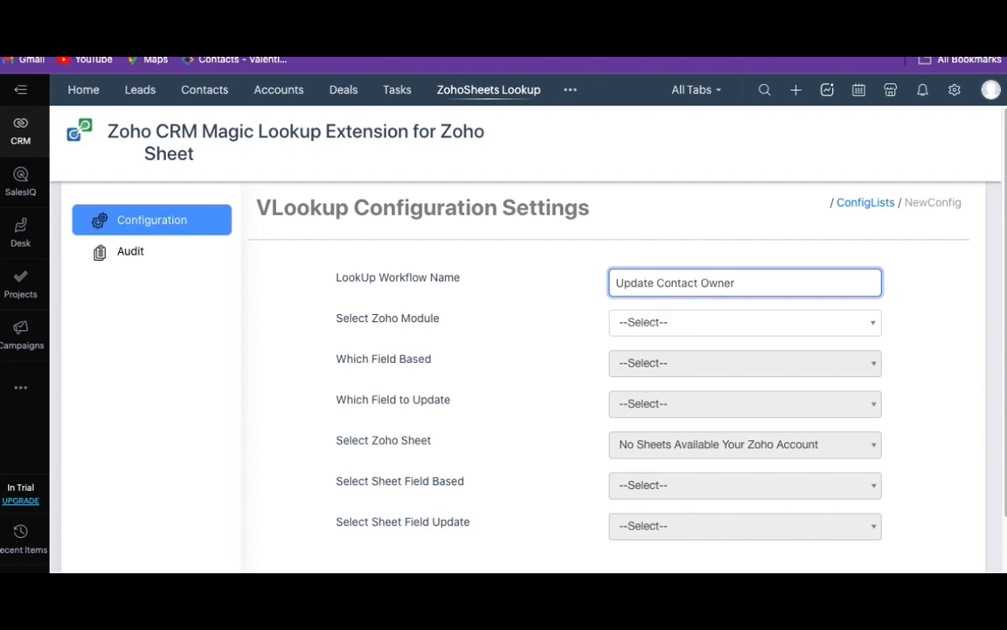
click(665, 322)
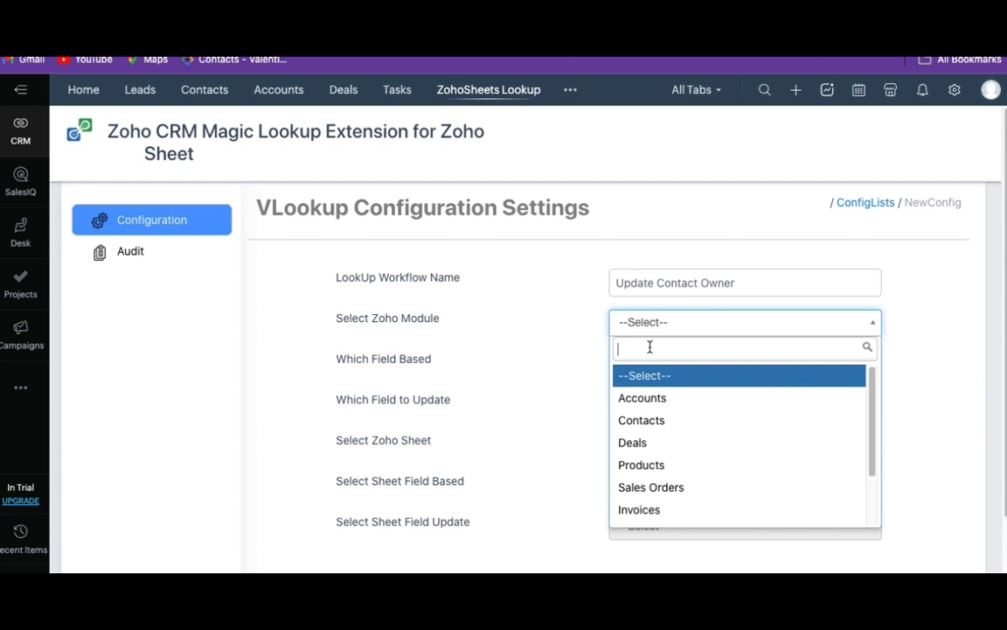
click(658, 421)
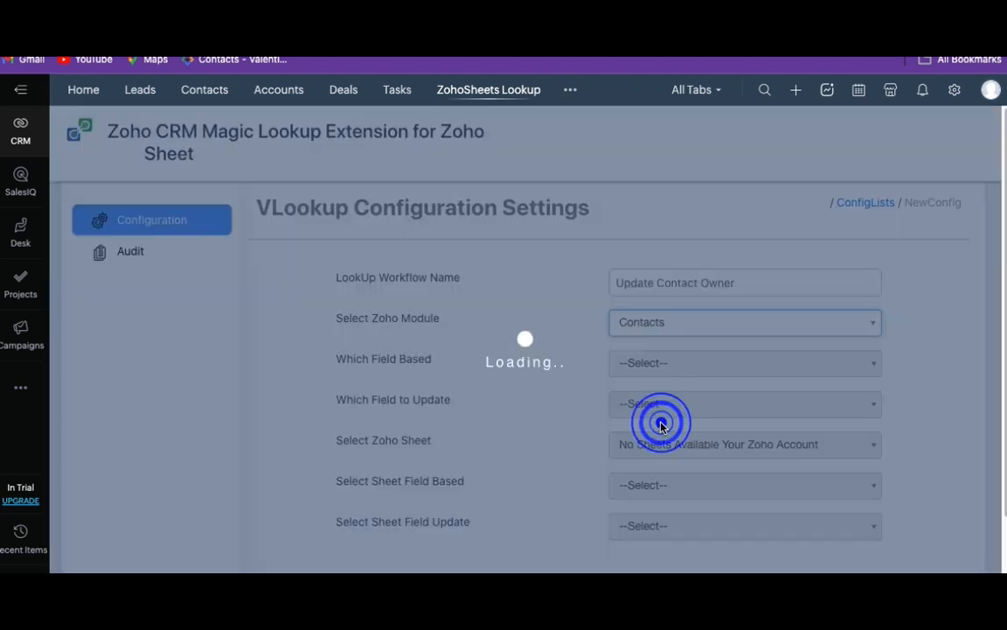
- Base the lookup on the Mailing State field and set Contact Owner as the field to update
click(727, 365)
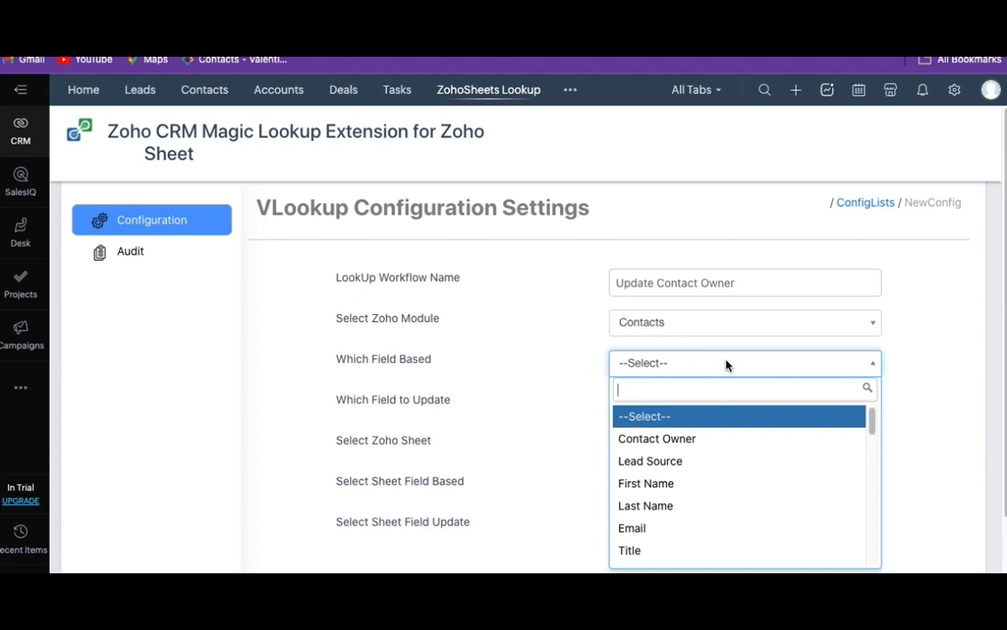
text(Mail)
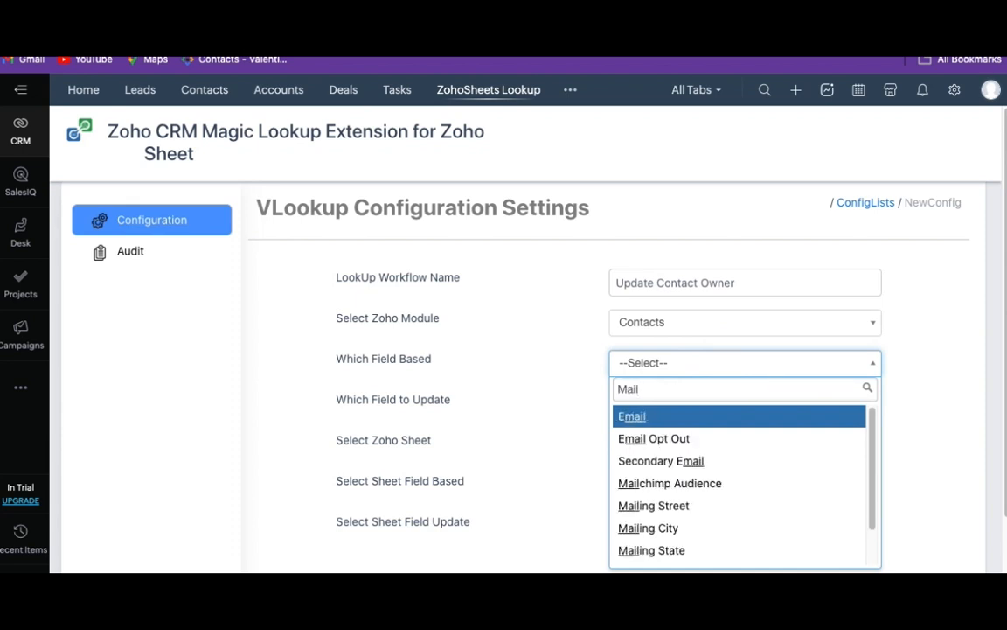
text(in)
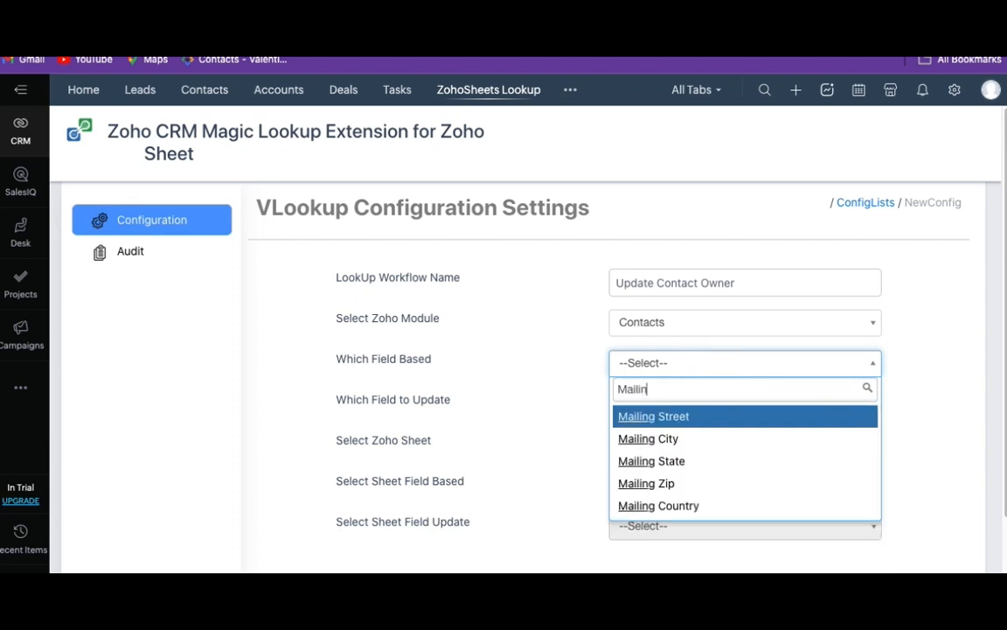
click(705, 468)
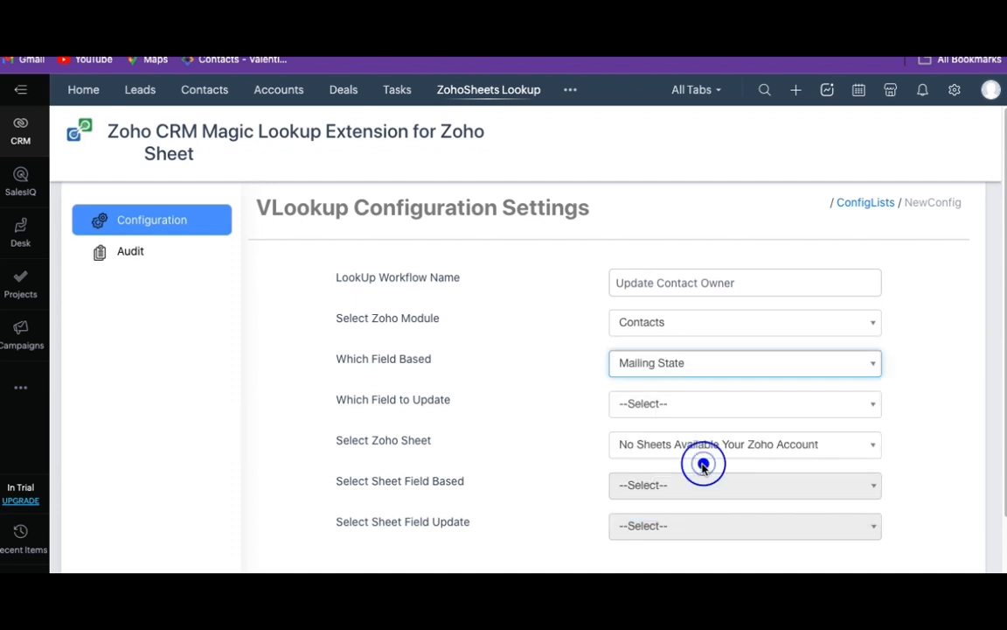
click(691, 406)
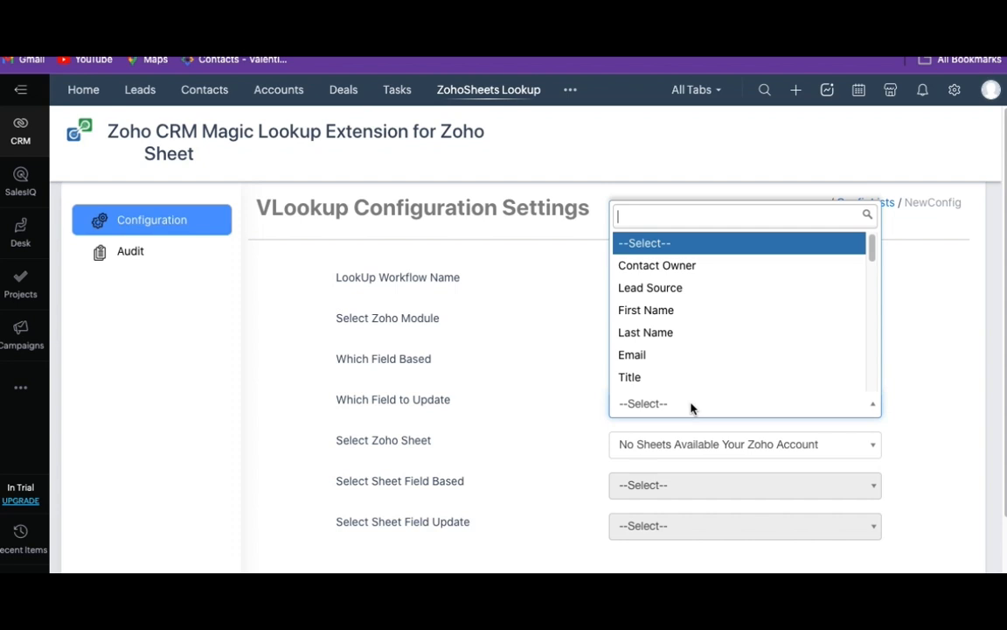
click(686, 264)
- Choose the 50-contacts Zoho sheet and set its state column as the sheet field the lookup is based on
click(660, 448)
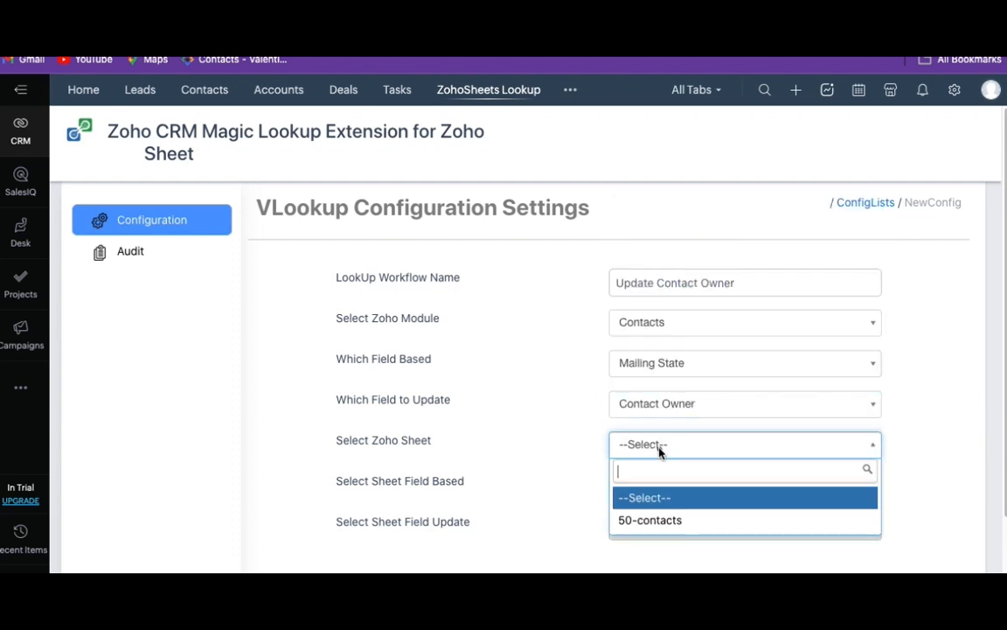
click(656, 525)
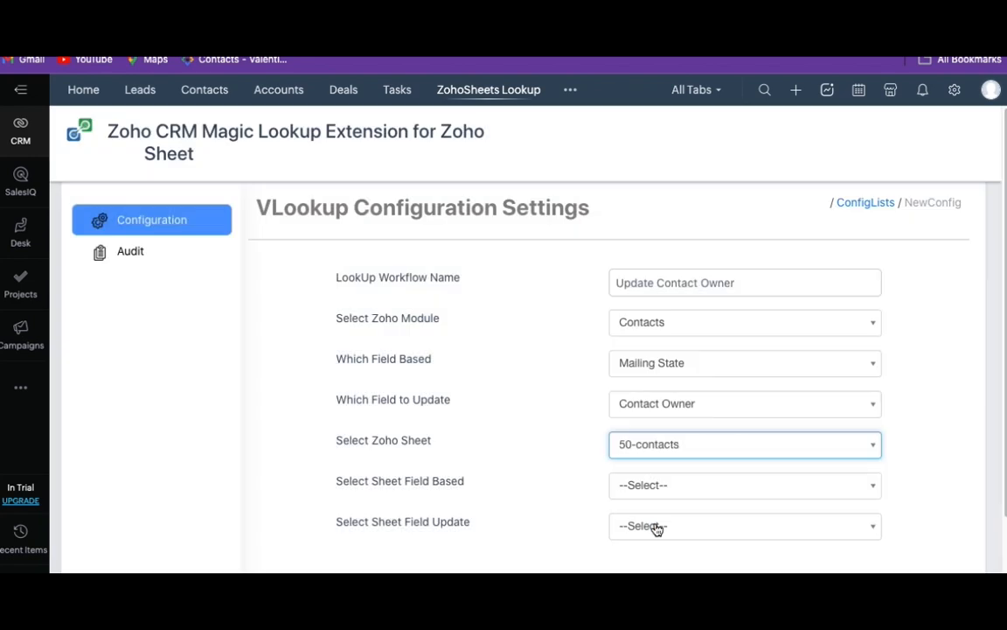
click(710, 486)
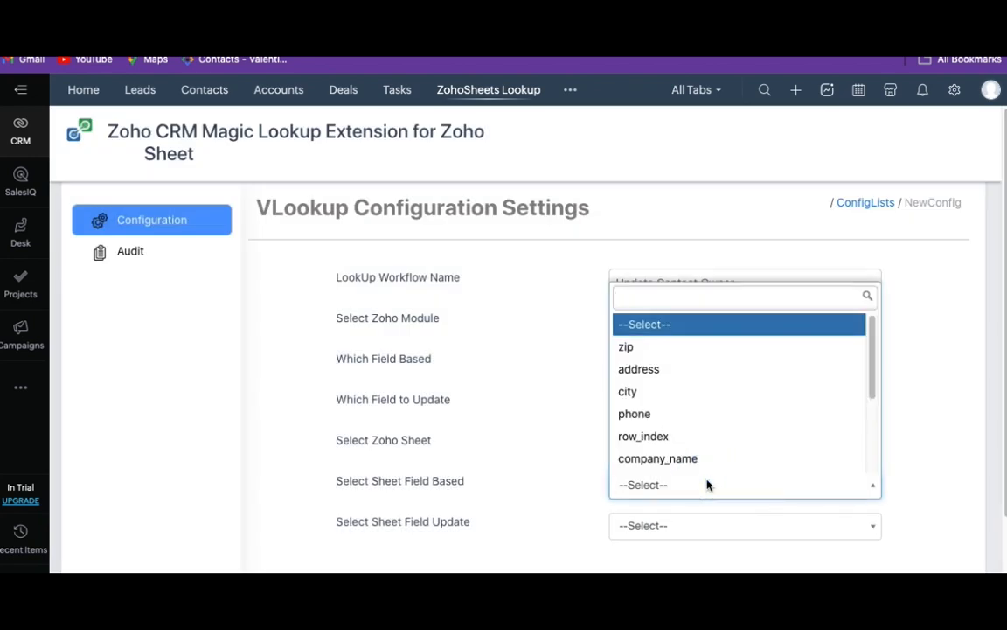
scroll(827, 398, down, 1)
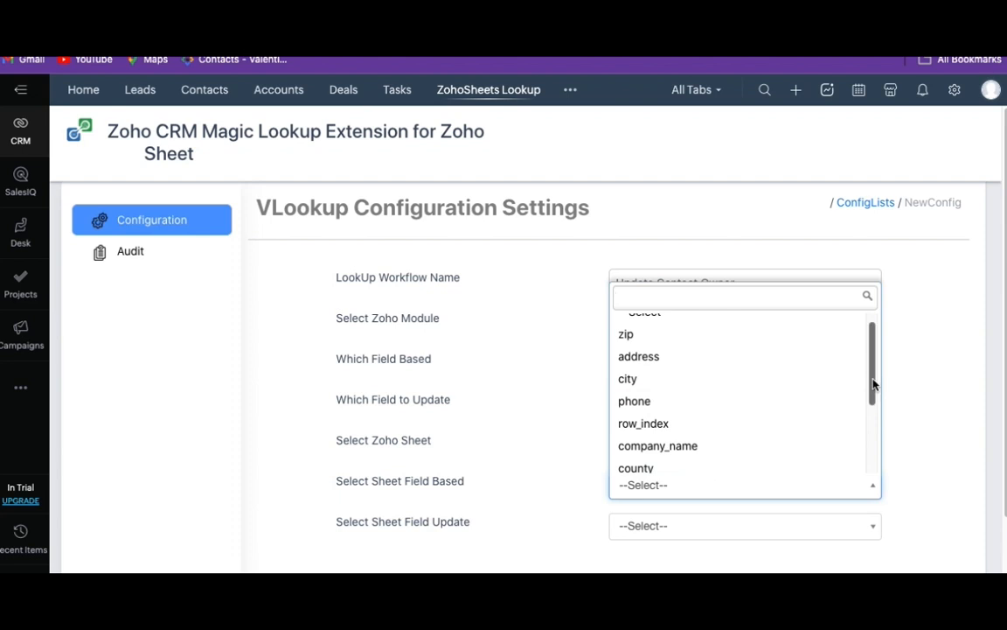
drag(873, 383, 874, 479)
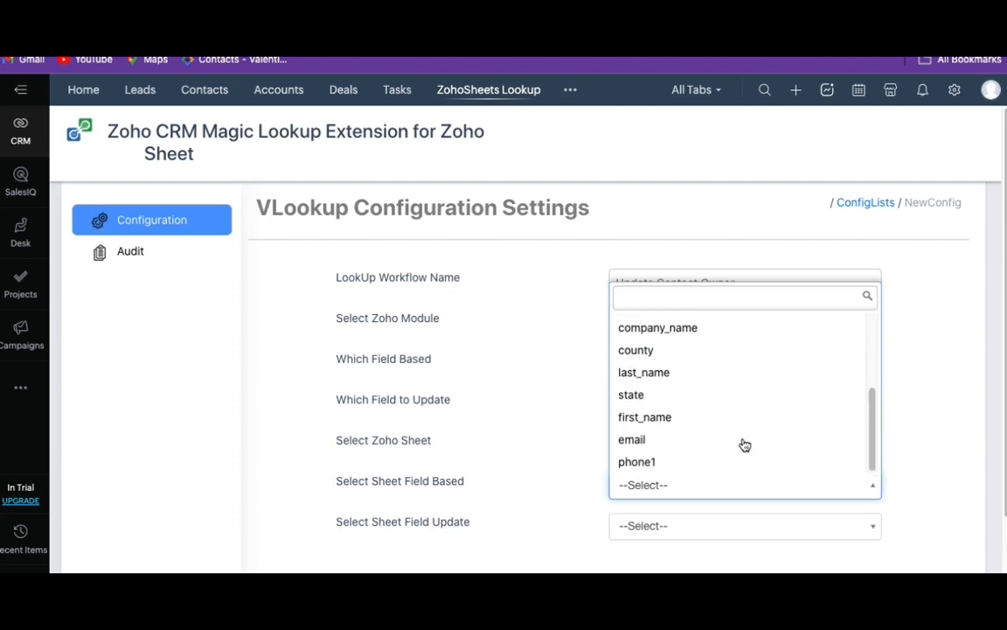
click(654, 396)
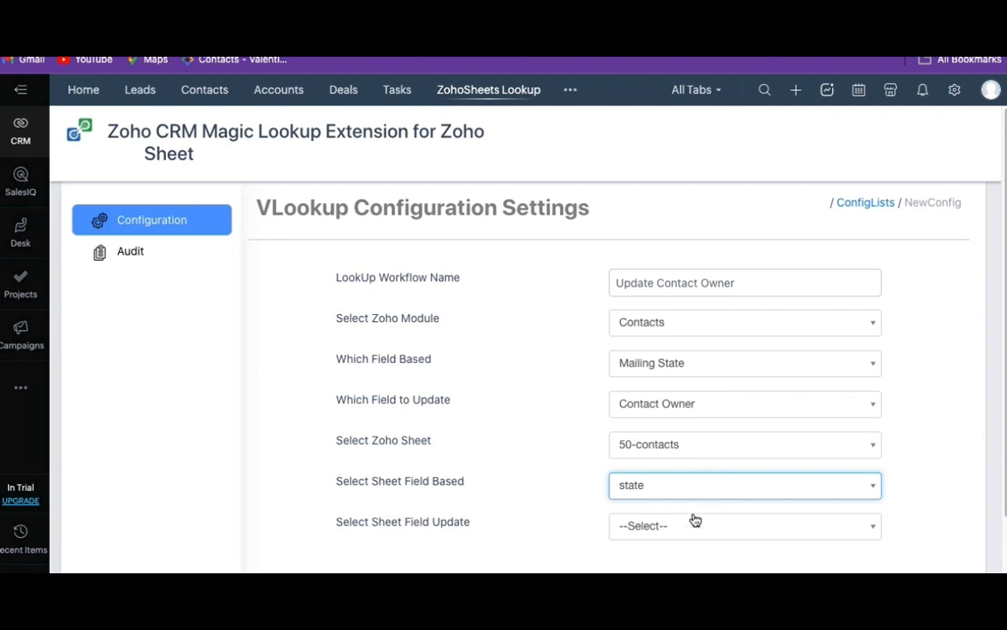
- Set the sheet field for the update to email and save the lookup configuration
click(694, 530)
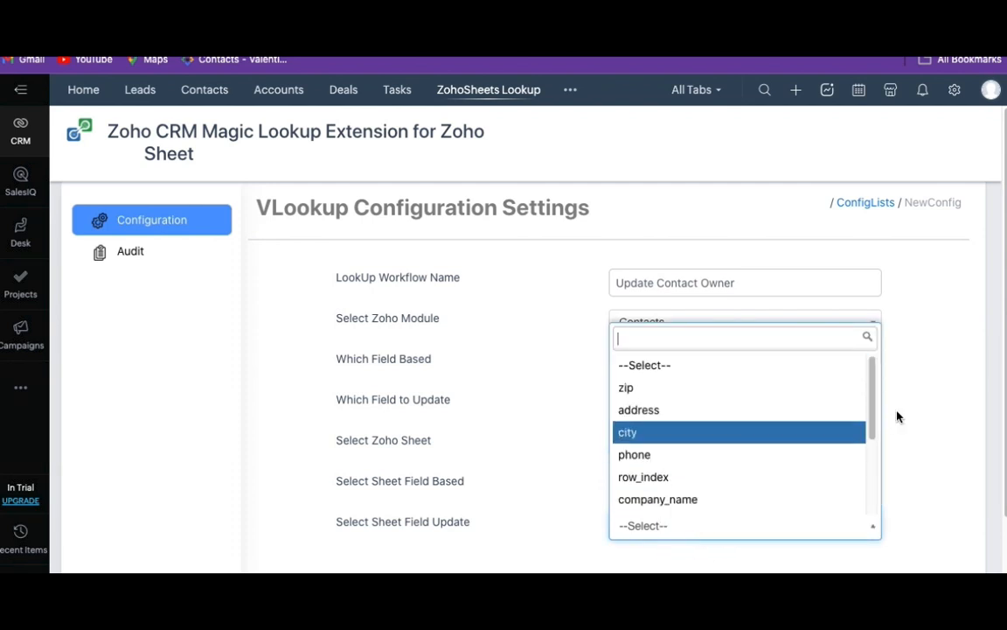
drag(873, 418, 868, 517)
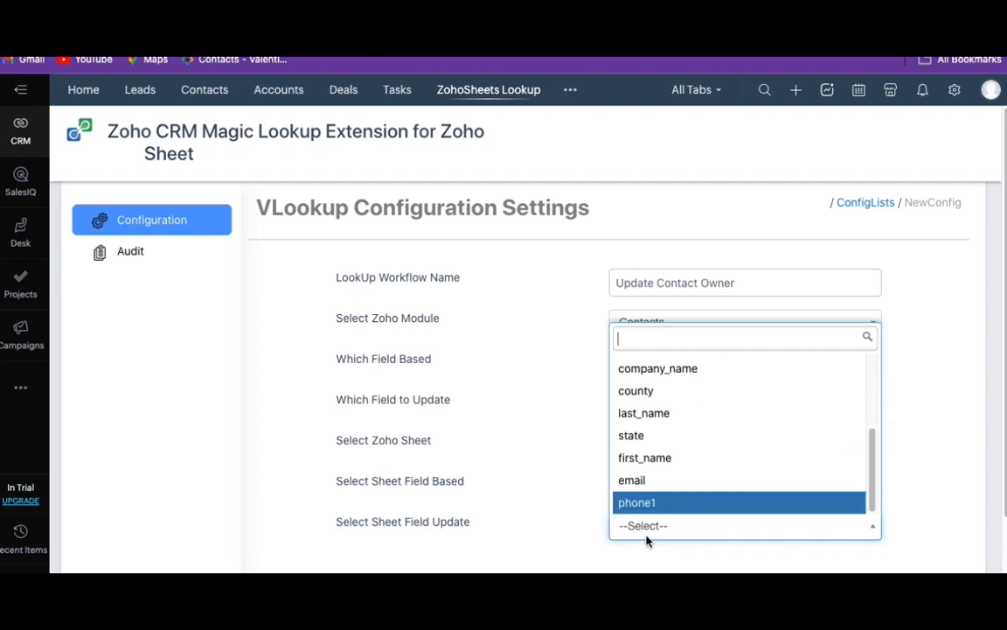
click(649, 481)
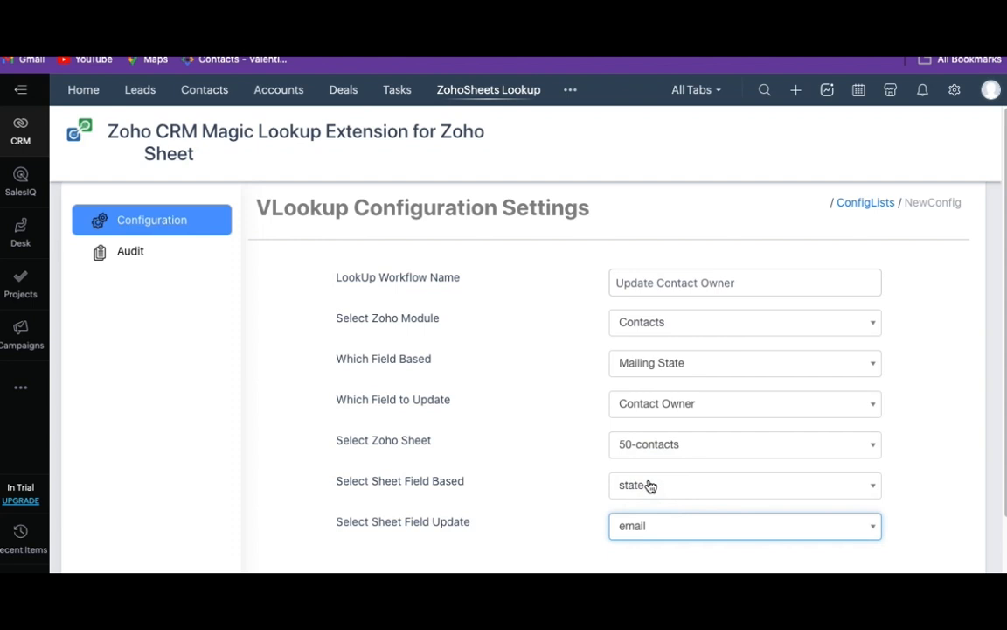
scroll(610, 542, down, 1)
click(610, 546)
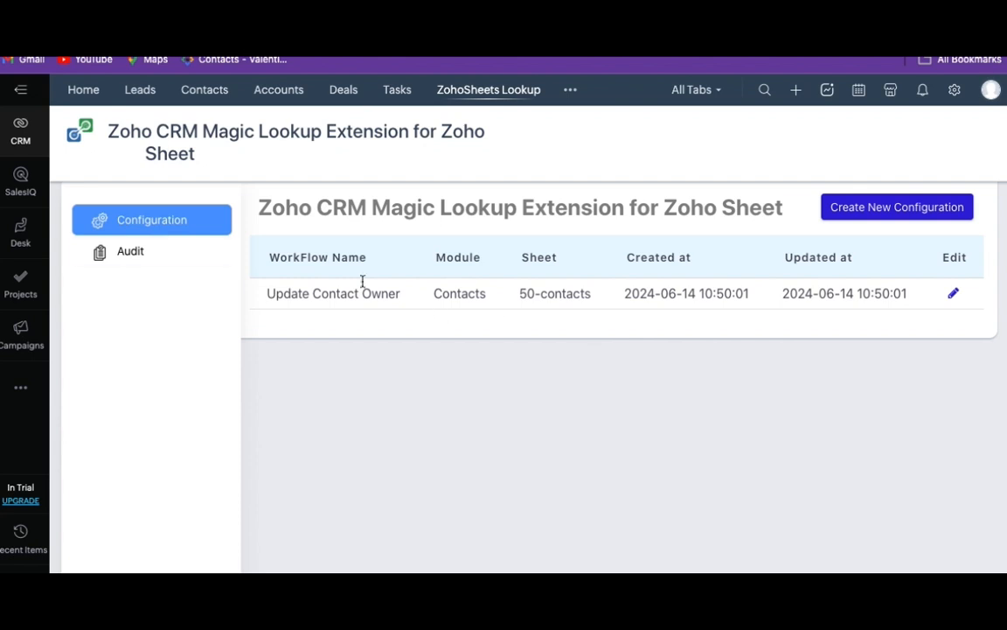
- Start a new record in the Contacts module and enter the contact's first and last name
click(203, 91)
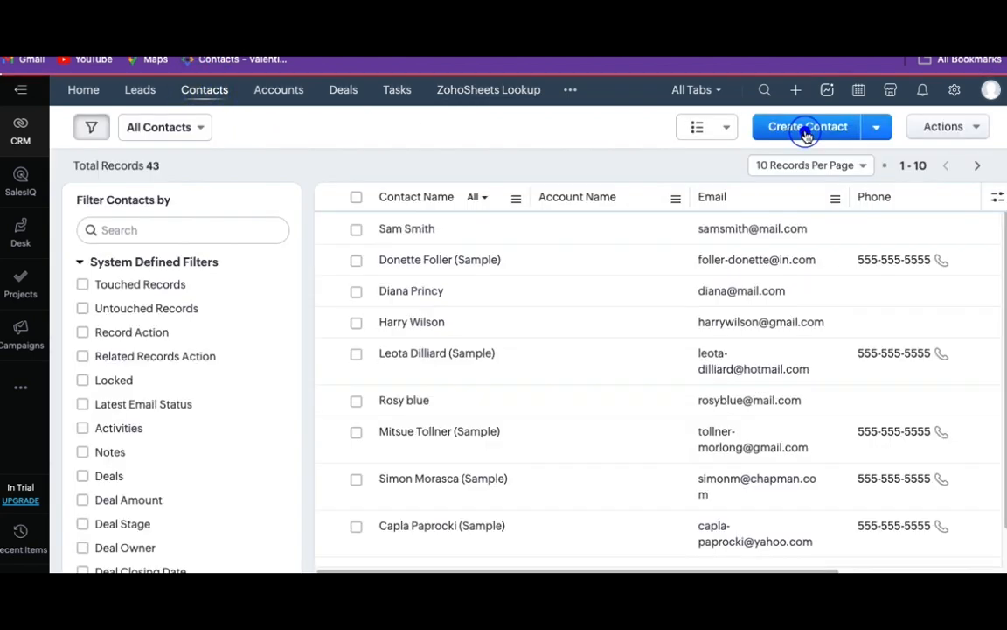
click(802, 128)
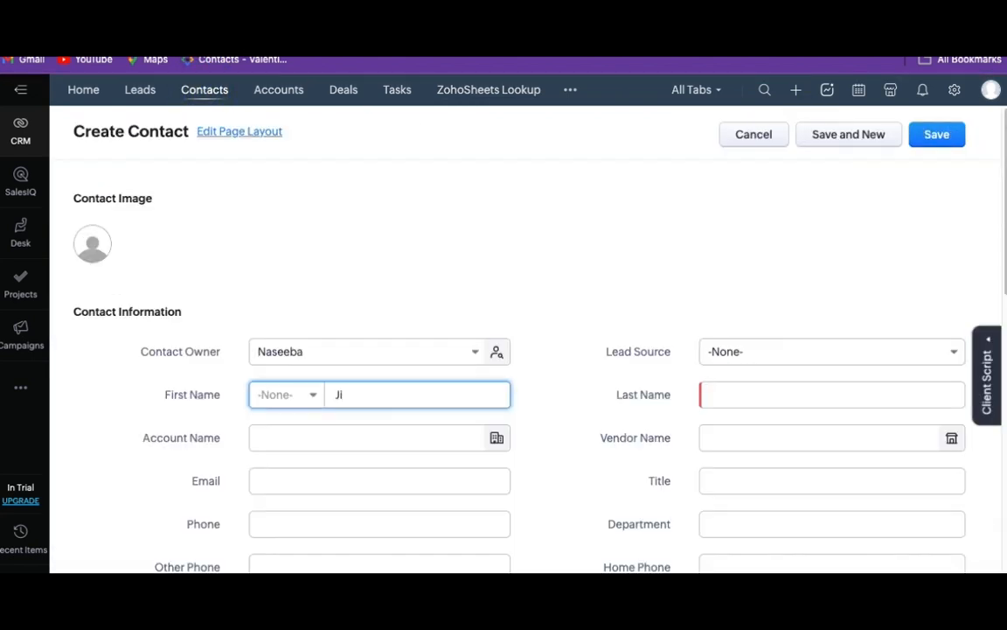
key(Tab)
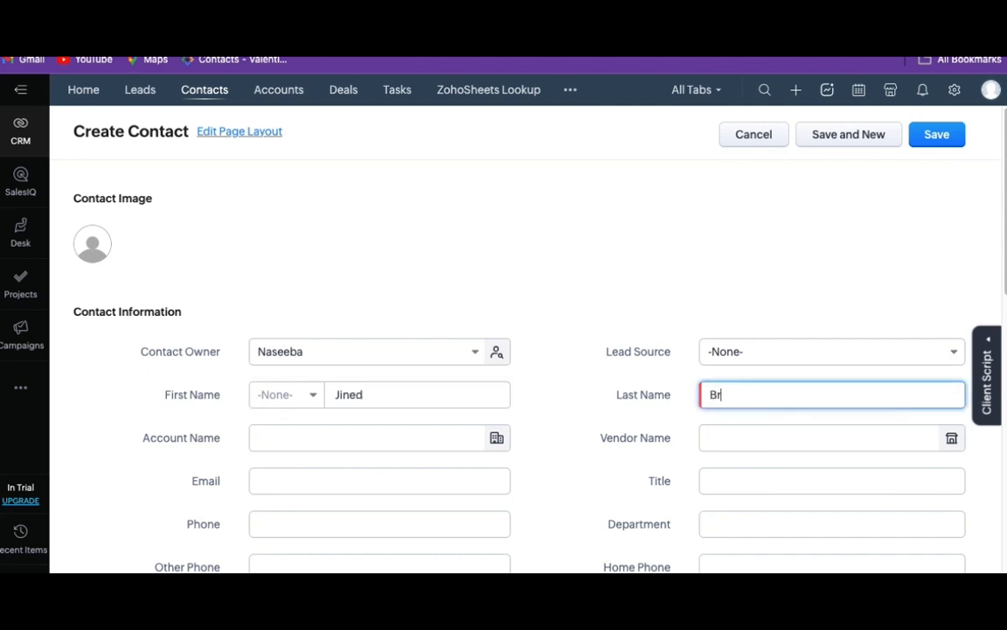
- Fill in the new contact's email address
click(380, 481)
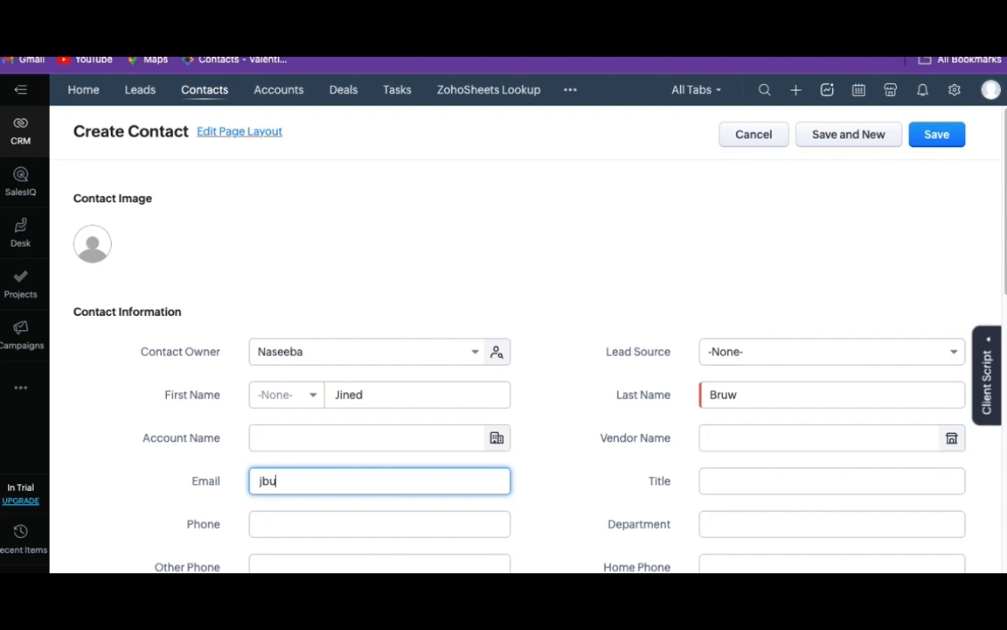
- Fill in the new contact's mailing street under Address Information
scroll(1004, 317, down, 2)
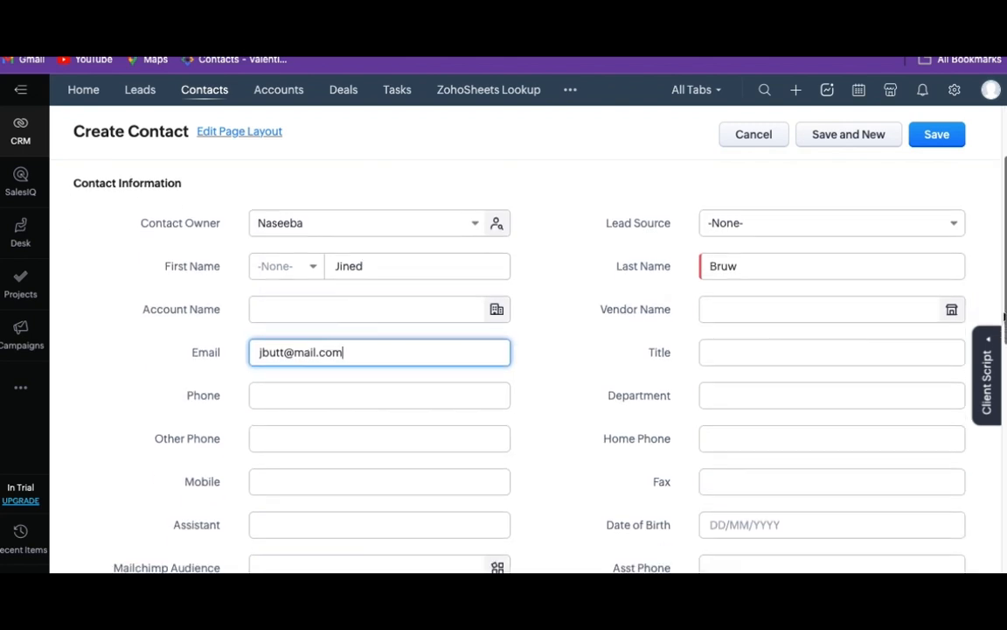
drag(1005, 316, 1005, 319)
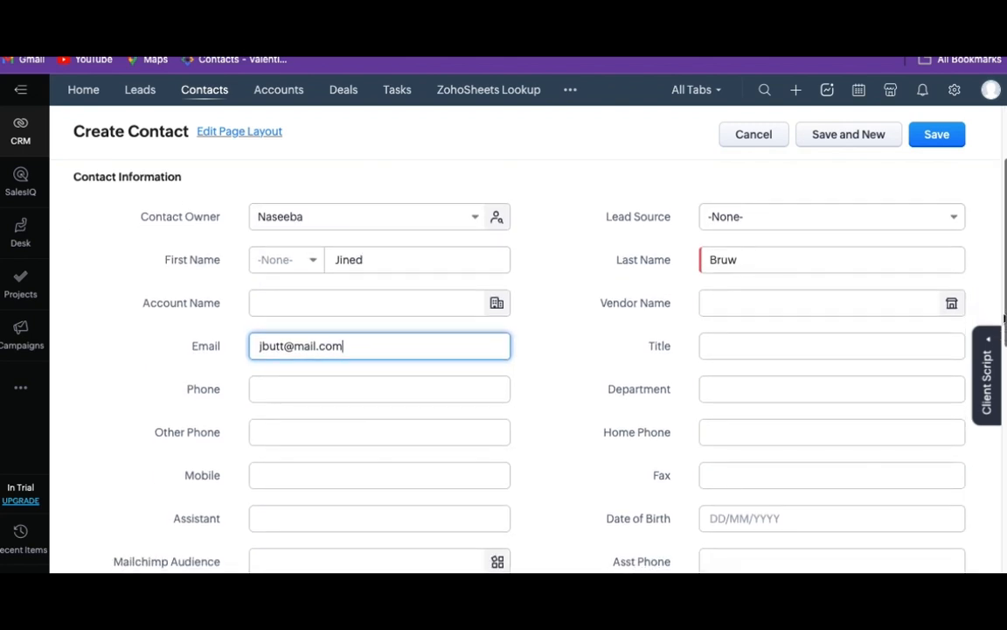
scroll(1004, 319, down, 3)
scroll(999, 396, down, 7)
click(306, 390)
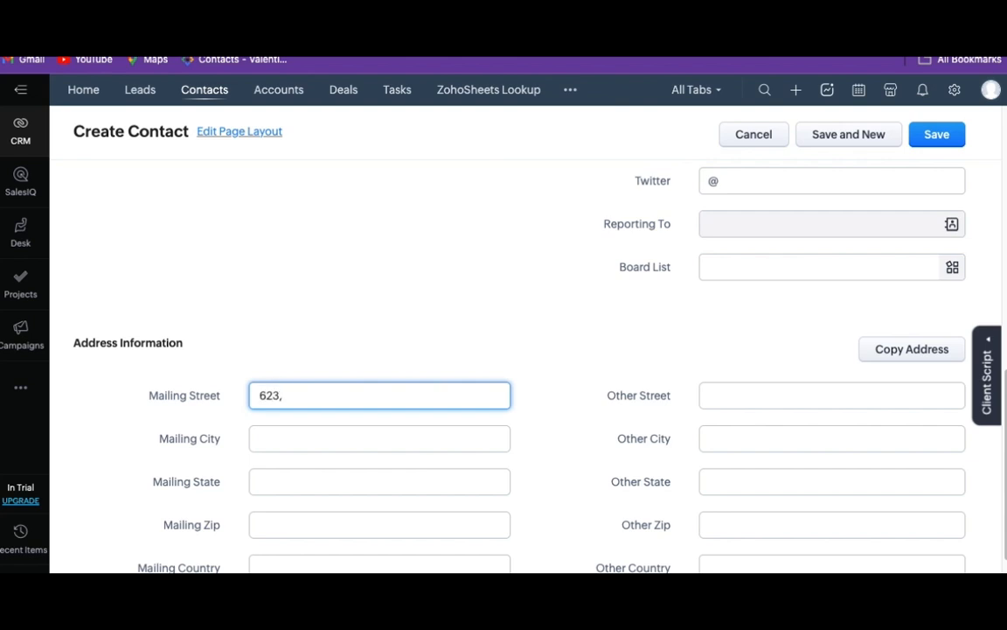
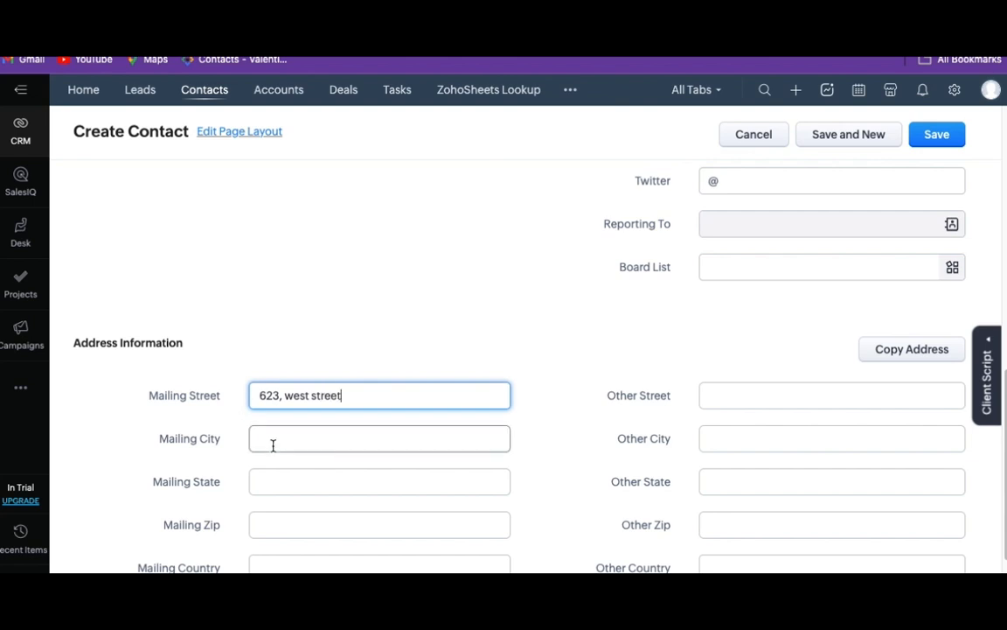
- Set the contact's mailing city to New York and the mailing state to NY
click(273, 446)
text(N)
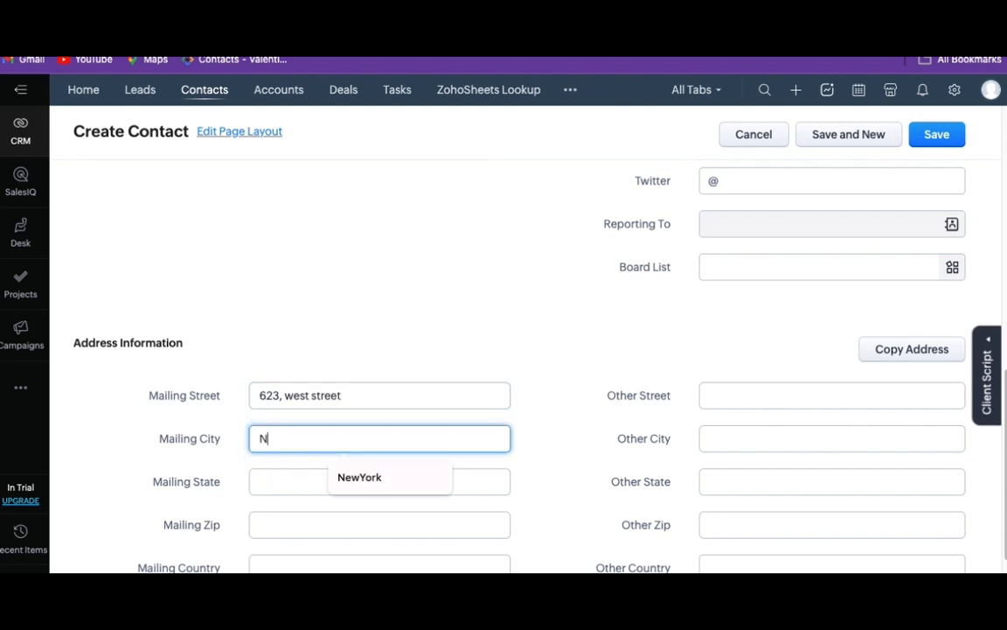
text(ew Yo)
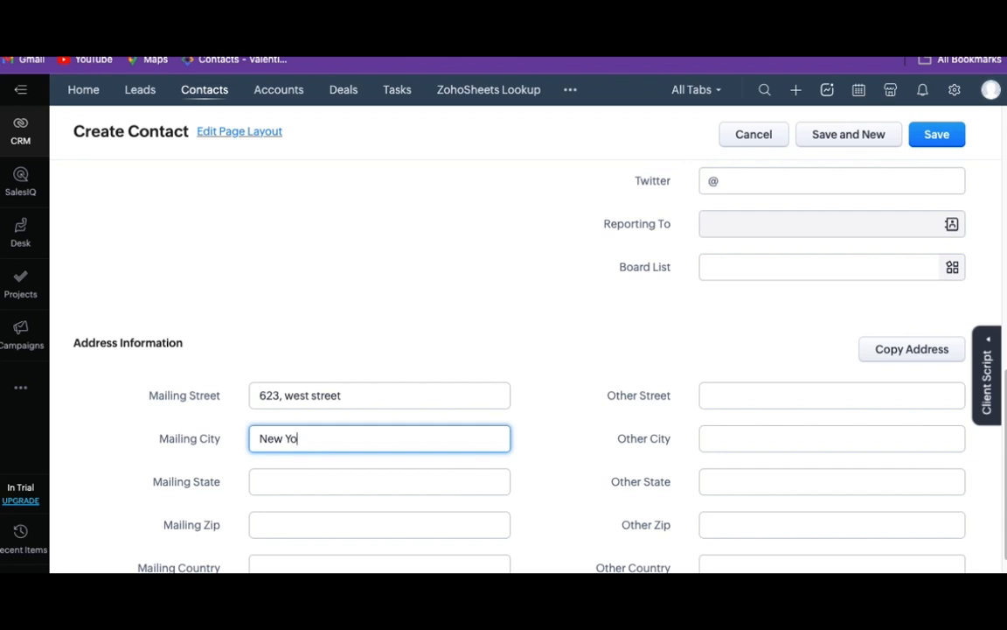
text(rtk)
click(255, 482)
text(NY)
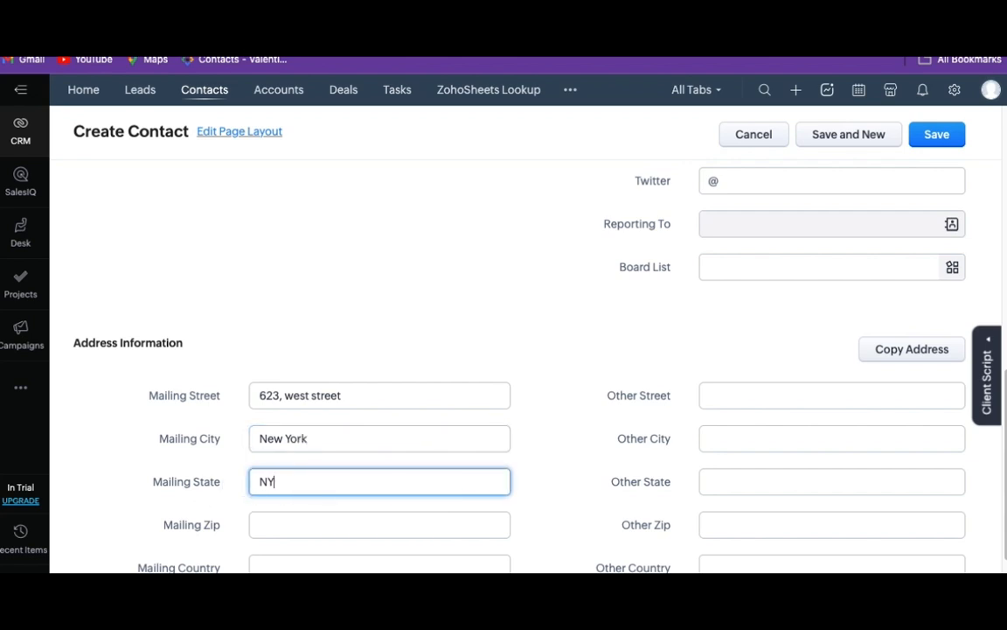
- Set the contact's other state to NY and save the new contact
click(726, 487)
text(NY)
click(948, 137)
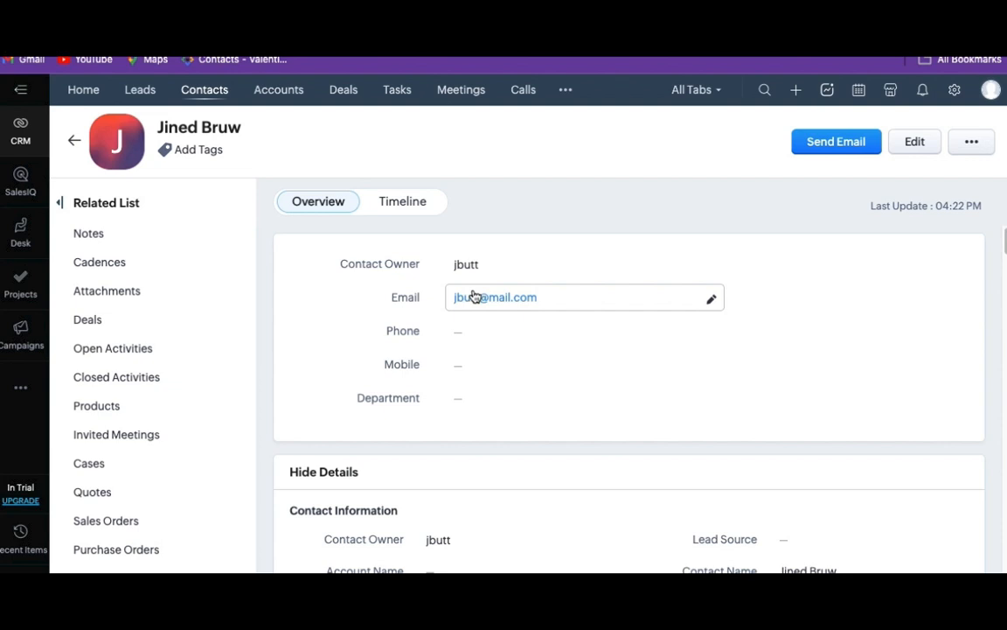
- Open the ZohoSheets Lookup extension and view its audit records
click(566, 89)
text(Z)
click(587, 159)
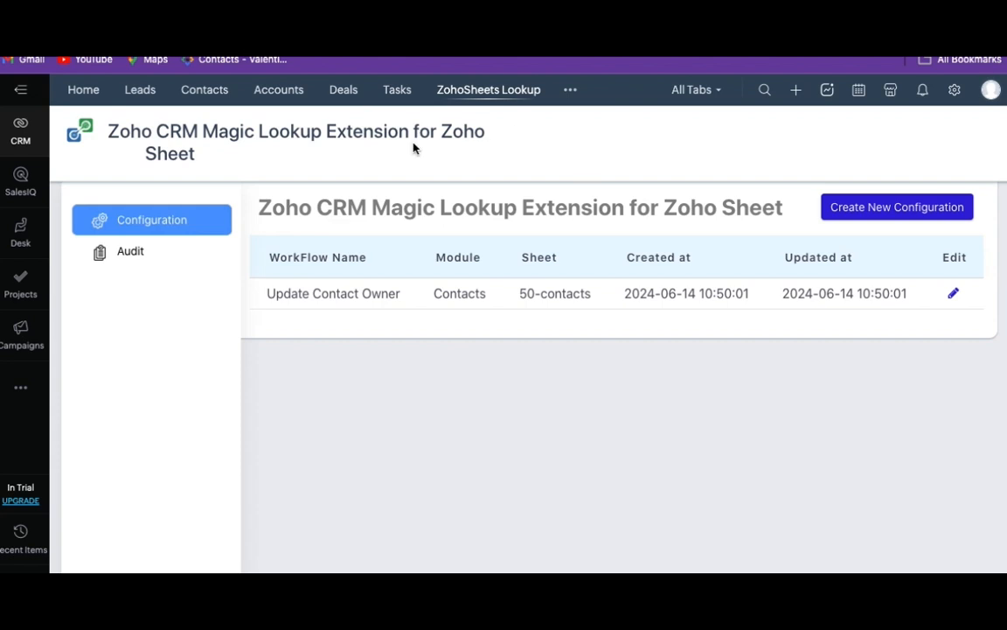
click(136, 259)
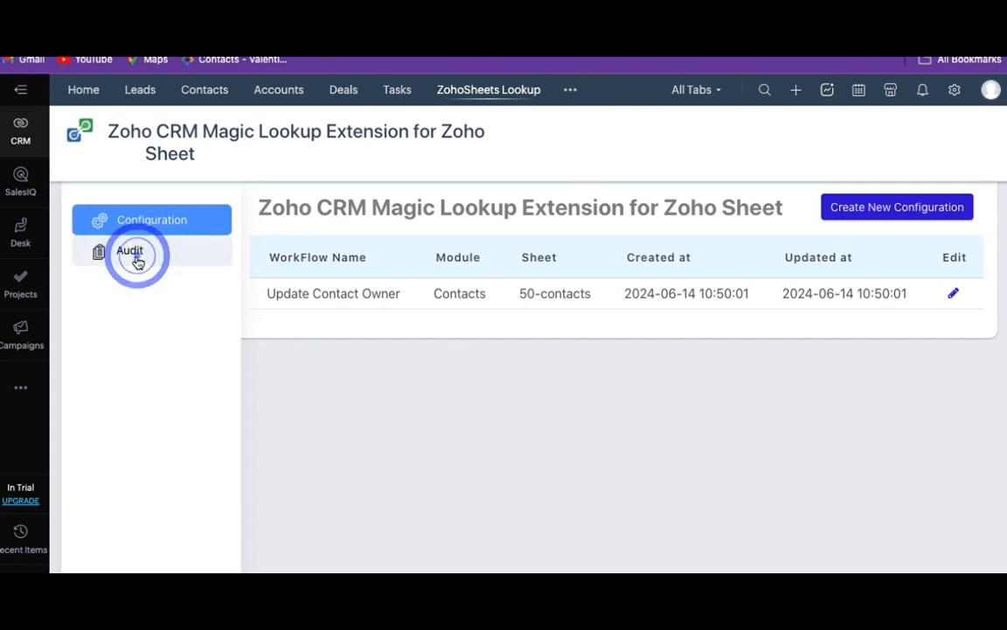